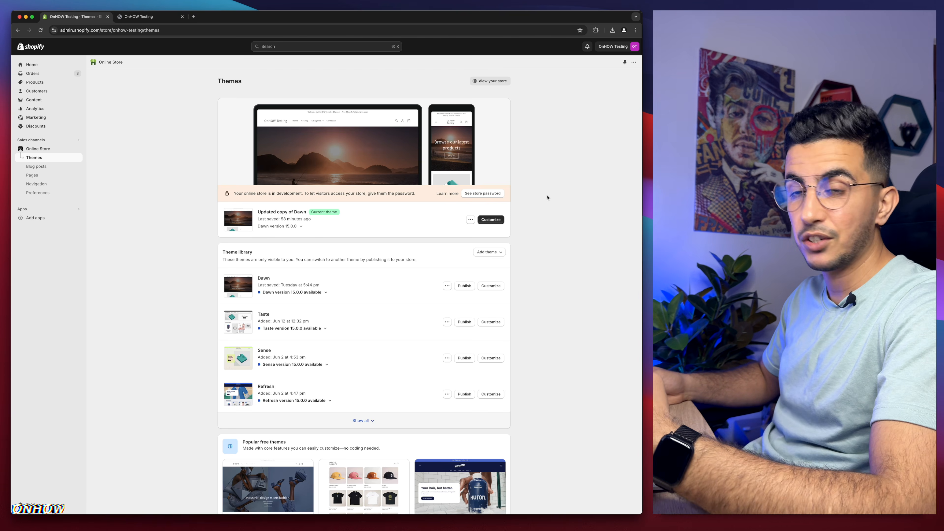
Examine the Multicolumn, Featured products and Collections section headings on the live storefront home page.
left_click(150, 21)
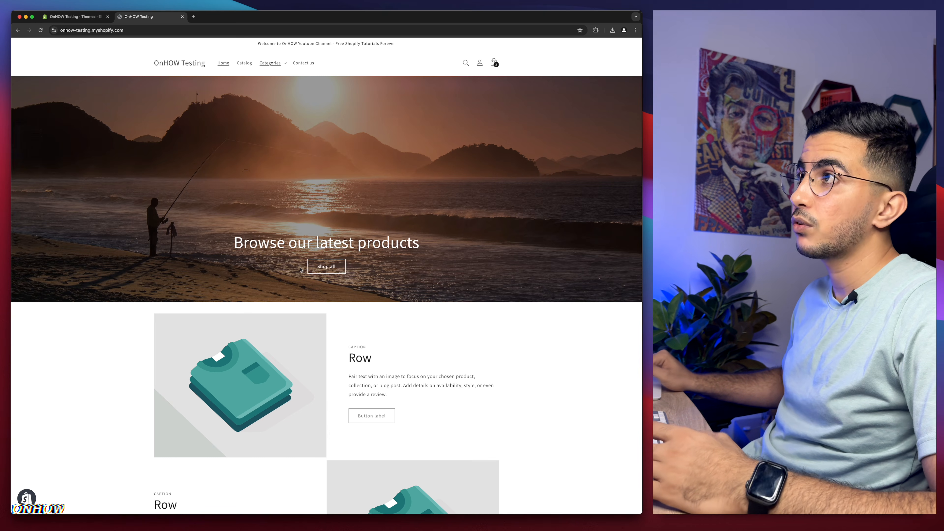
scroll(300, 269, "down", 15)
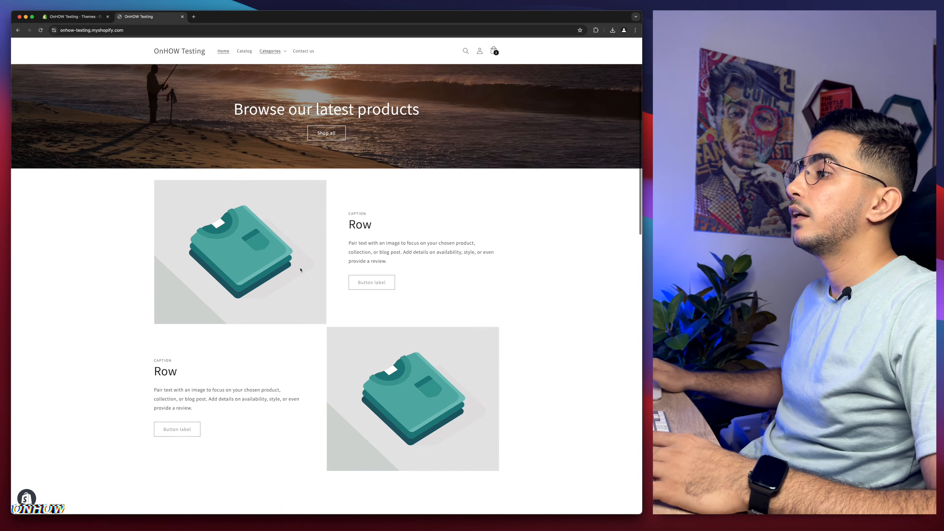
scroll(300, 270, "up", 5)
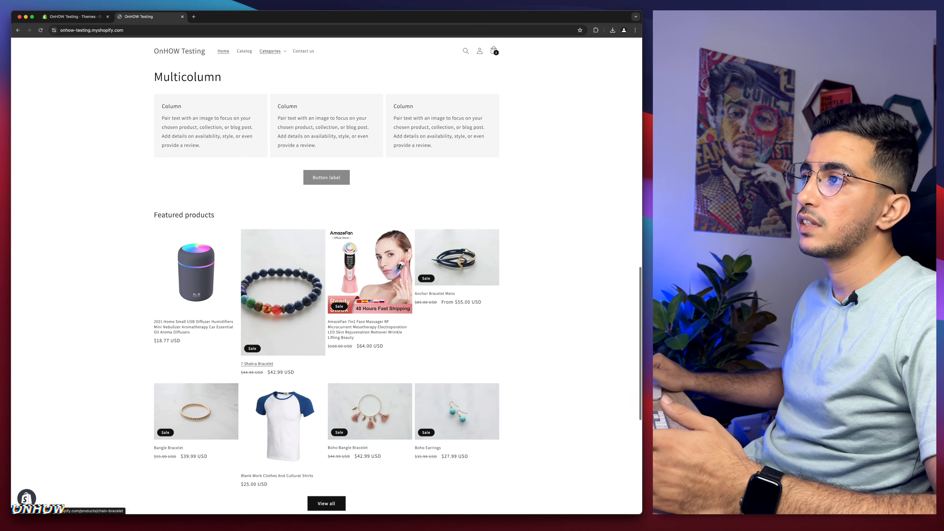
left_click_drag(154, 218, 224, 223)
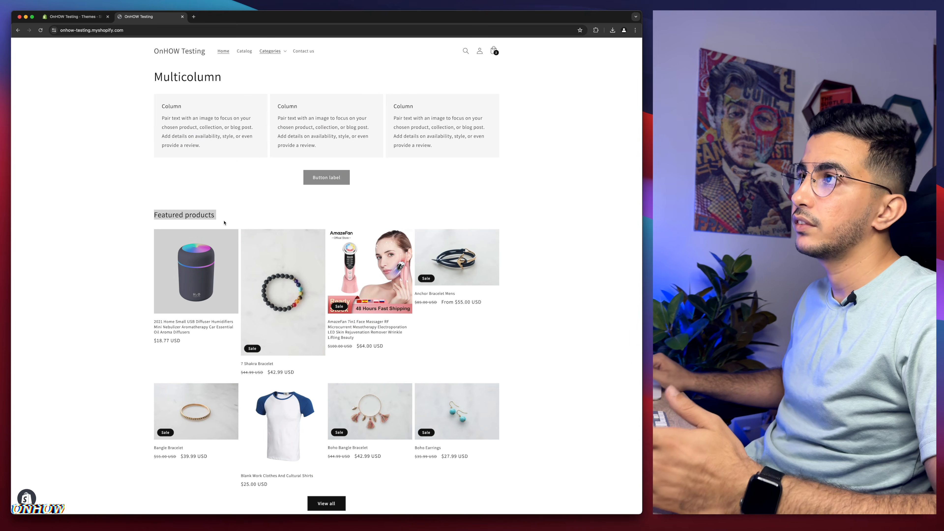
scroll(224, 223, "down", 7)
left_click_drag(151, 253, 242, 264)
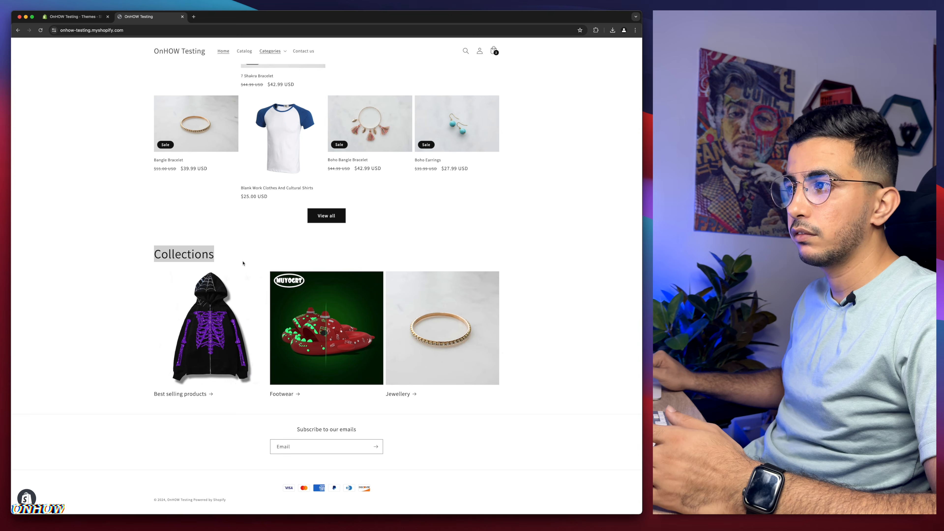
scroll(242, 264, "up", 5)
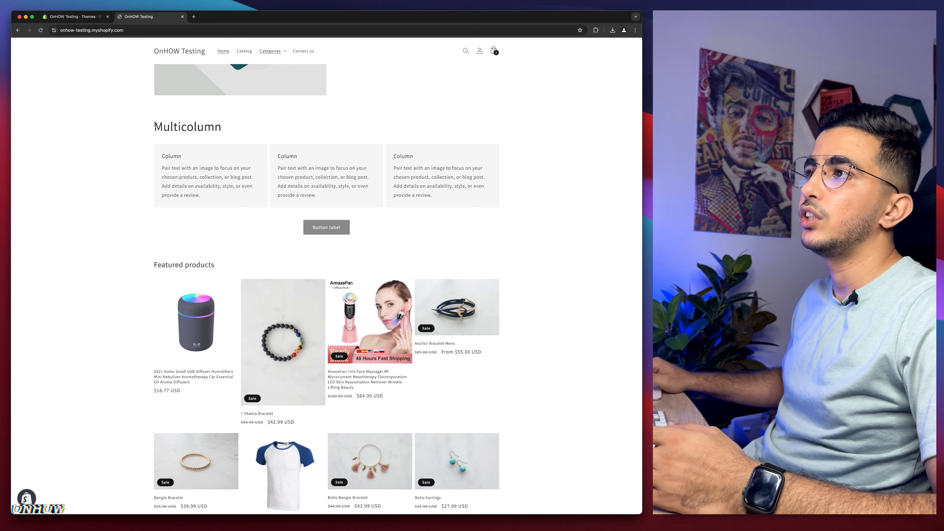
left_click_drag(154, 126, 262, 130)
left_click(262, 130)
scroll(335, 179, "down", 5)
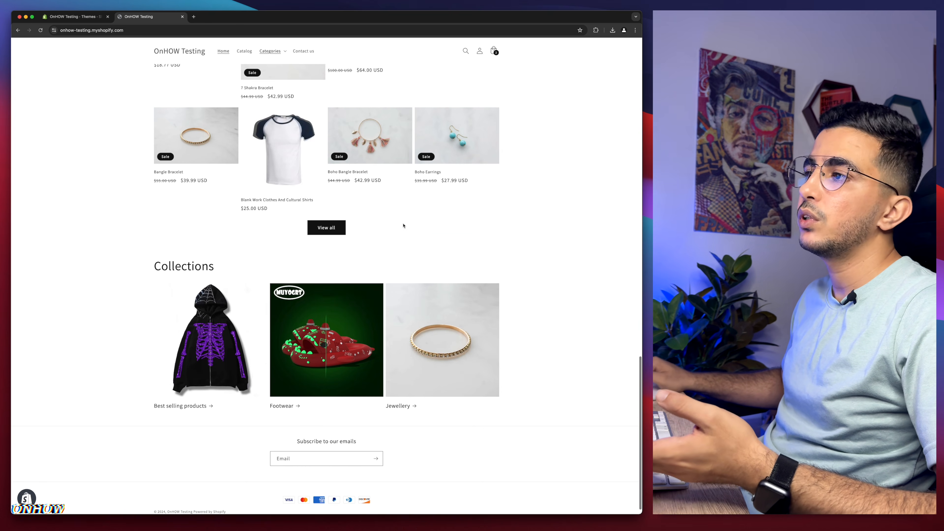
scroll(303, 228, "up", 2)
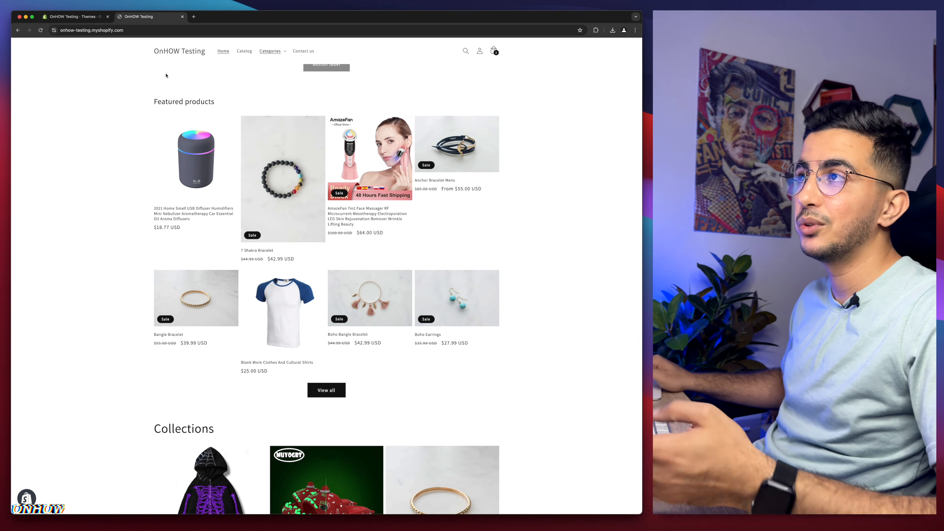
Open the current theme, Updated copy of Dawn, in the theme editor and look over its home page.
left_click(74, 16)
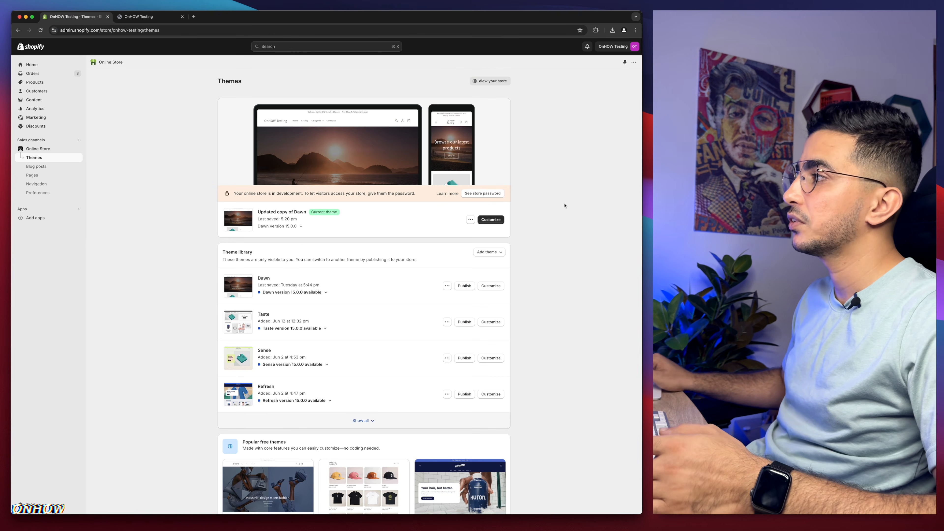
left_click(494, 219)
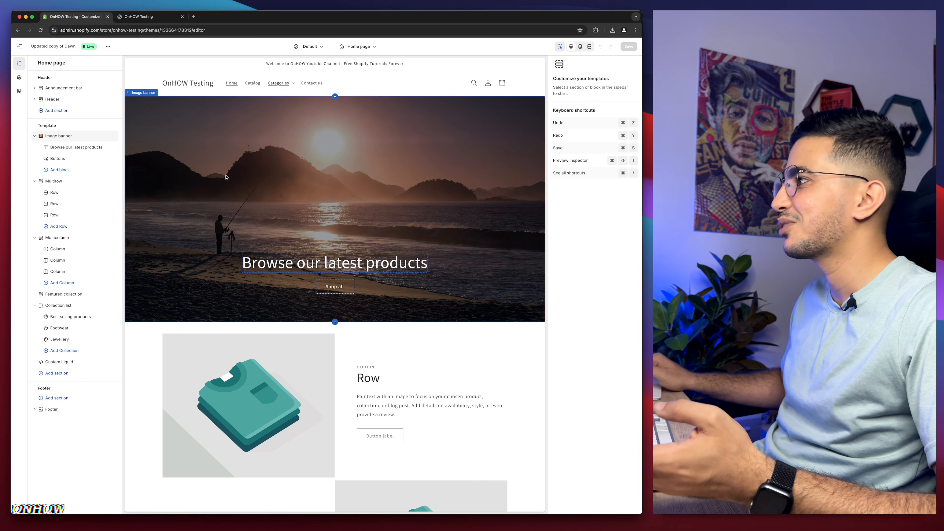
scroll(388, 204, "down", 20)
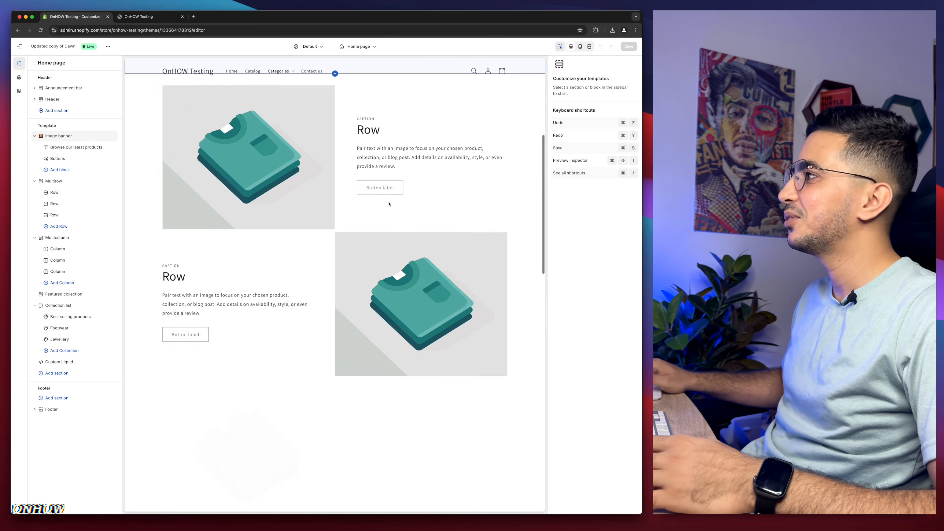
scroll(388, 204, "up", 20)
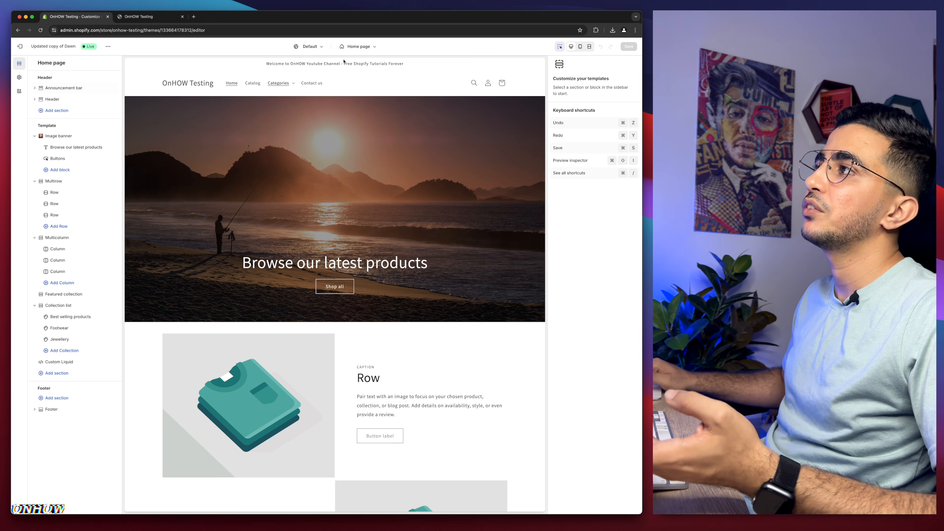
Open the settings of the home page's Collection list section and place the cursor in its heading text.
left_click(359, 49)
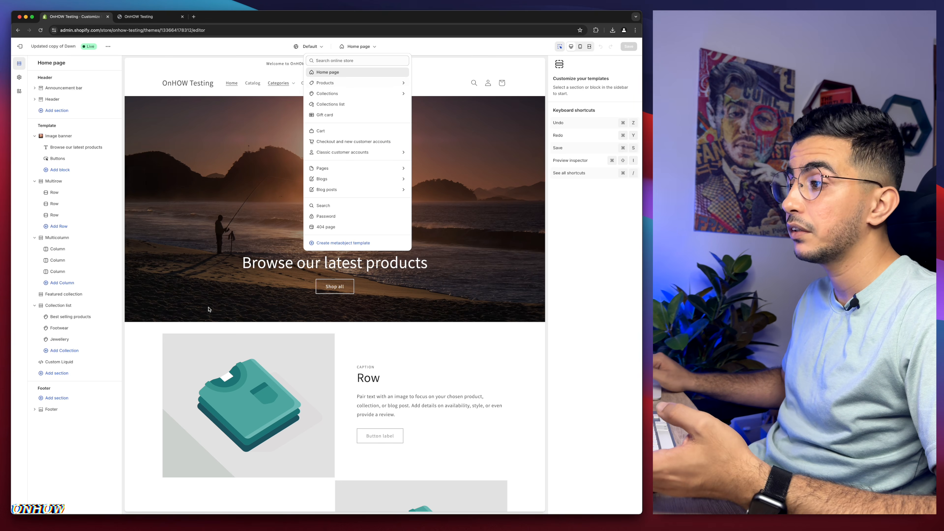
left_click(434, 331)
scroll(434, 330, "down", 10)
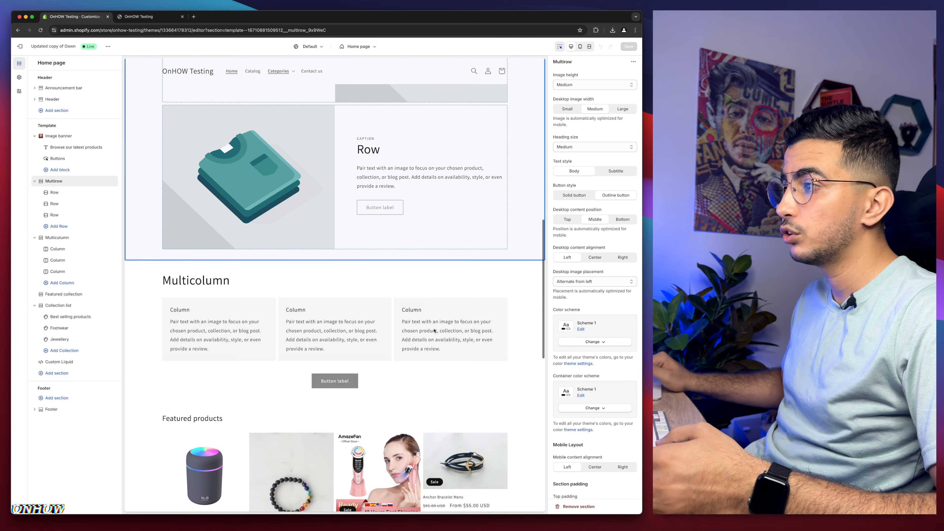
scroll(434, 330, "down", 5)
scroll(334, 297, "up", 1)
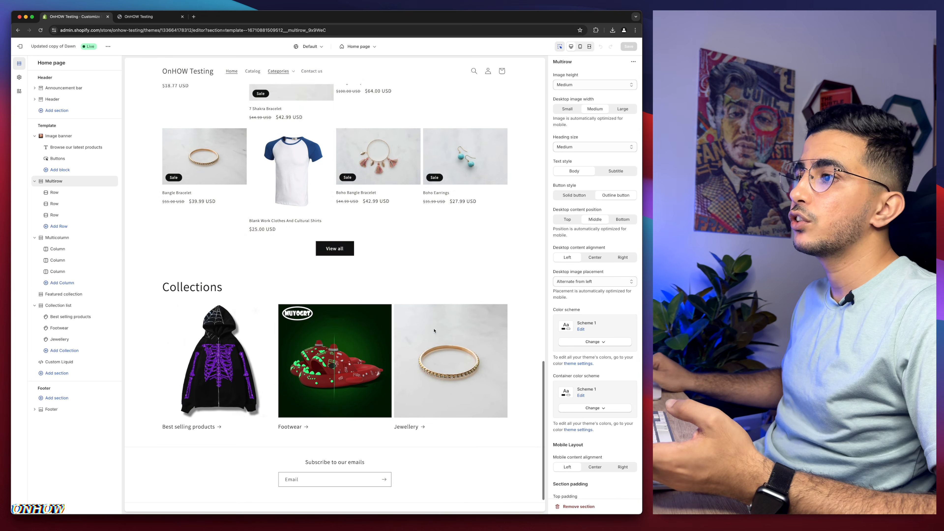
left_click(273, 295)
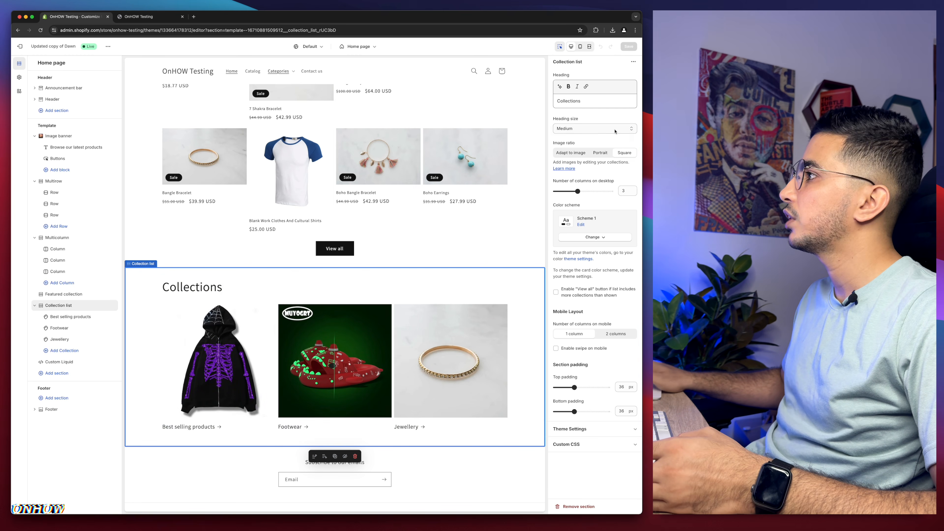
left_click(590, 99)
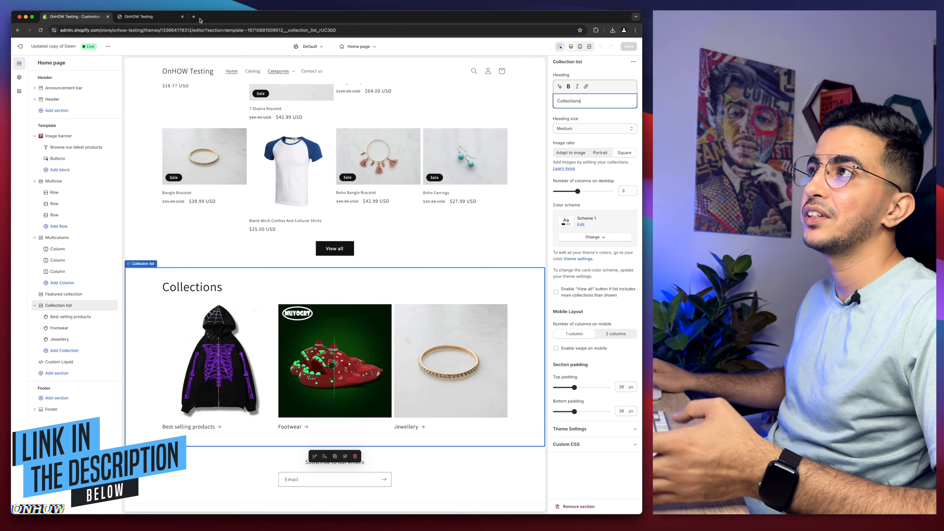
Open the code snippet page pastebin.com/sC7vPdKe in a new browser tab.
left_click(194, 17)
type("pastebin.com/sCTvPdKe")
key("Return")
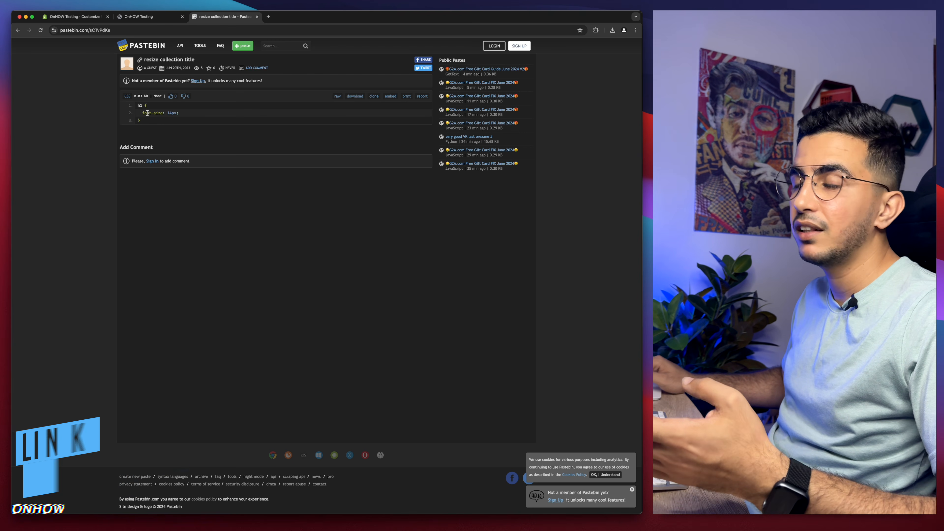
scroll(147, 113, "up", 6, "ctrl")
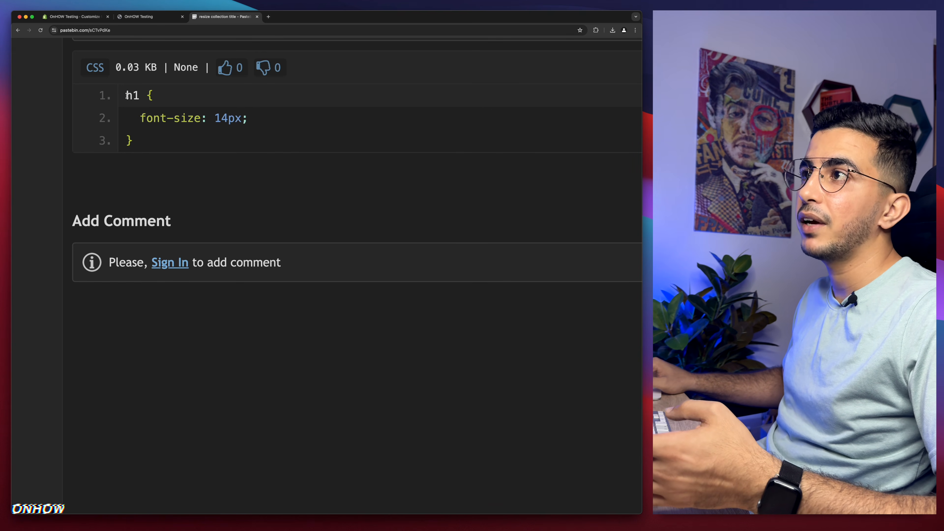
Copy the complete three-line h1 font-size rule from the Pastebin page.
left_click_drag(127, 95, 166, 135)
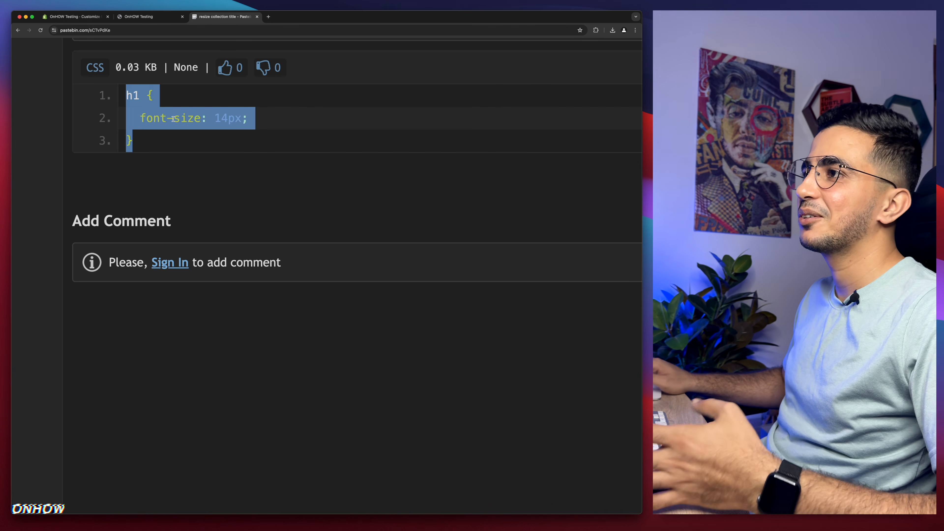
right_click(173, 118)
left_click(183, 135)
scroll(146, 108, "down", 5)
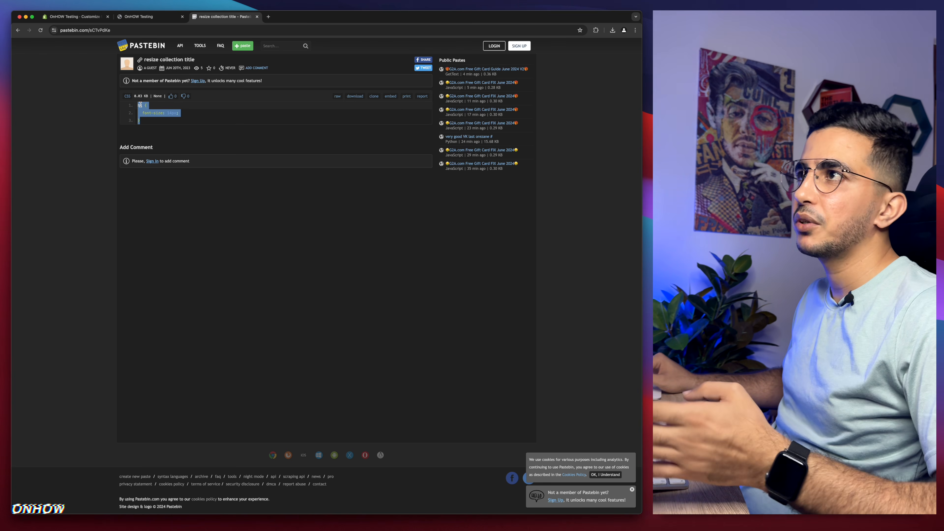
Paste the copied h1 rule with font-size: 14px into the Collection list section's Custom CSS in the Shopify theme editor.
left_click(75, 16)
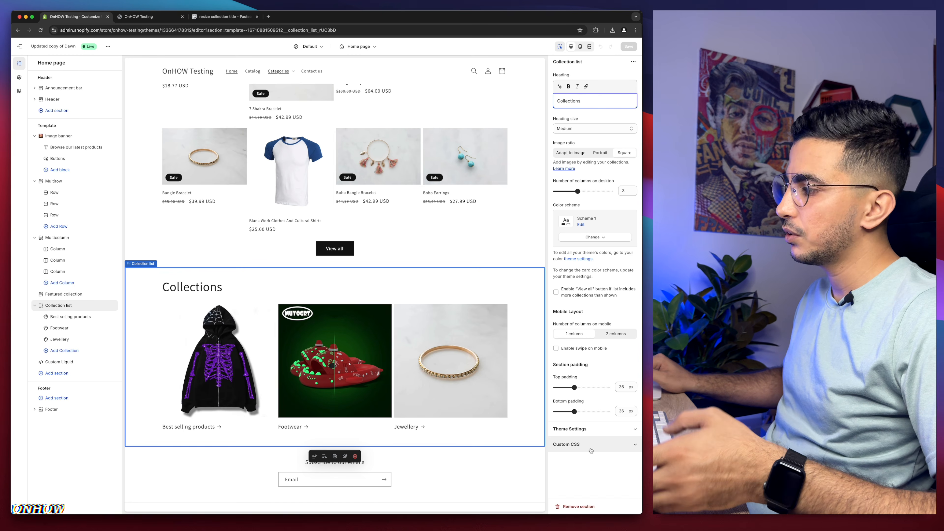
left_click(249, 282)
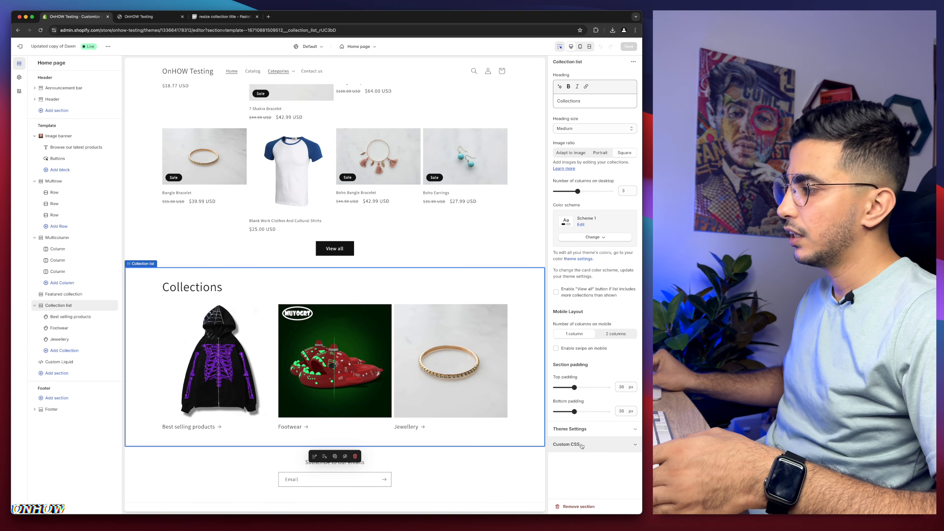
left_click(581, 446)
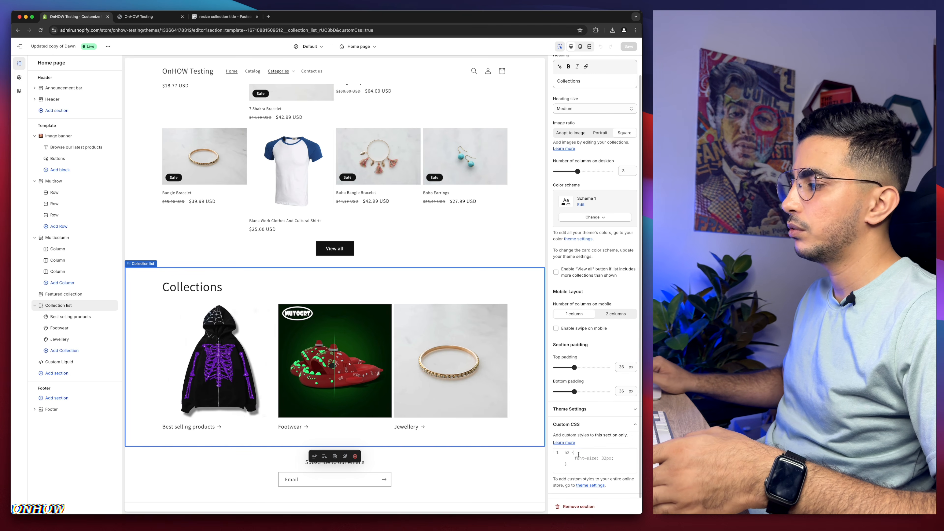
left_click(578, 454)
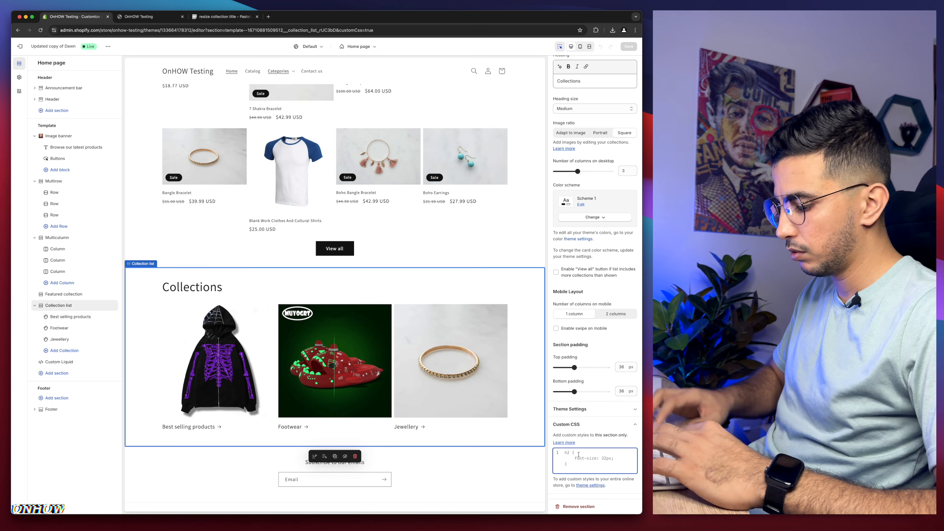
key("super+v")
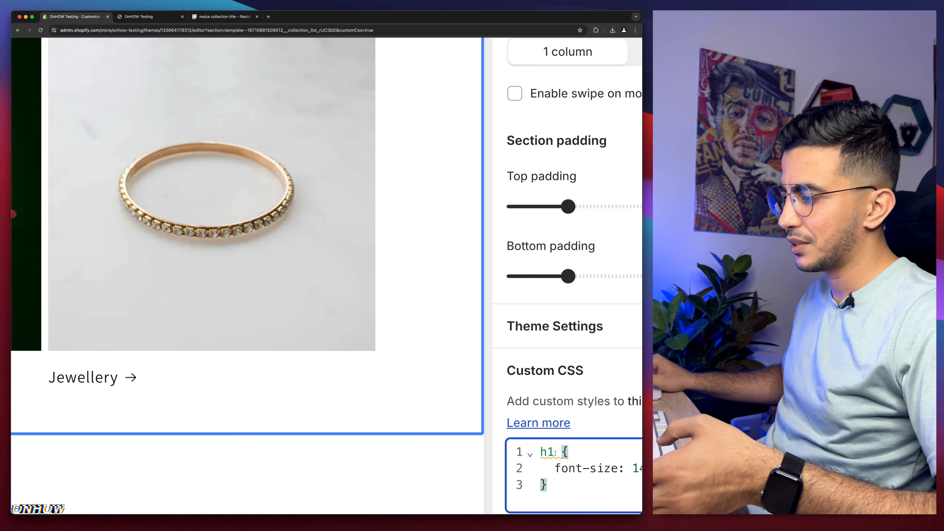
mouse_move(554, 453)
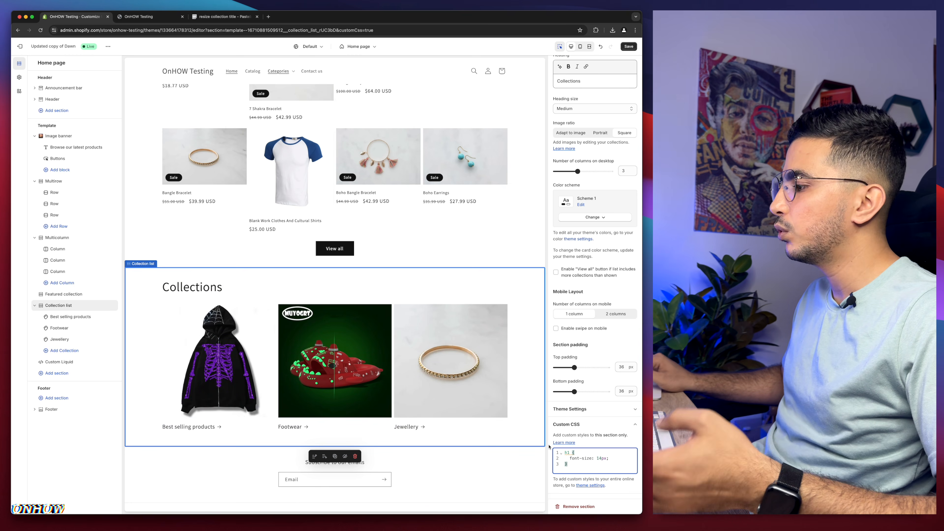
Change the selector of the Collection list's custom CSS rule to h2.
left_click(569, 453)
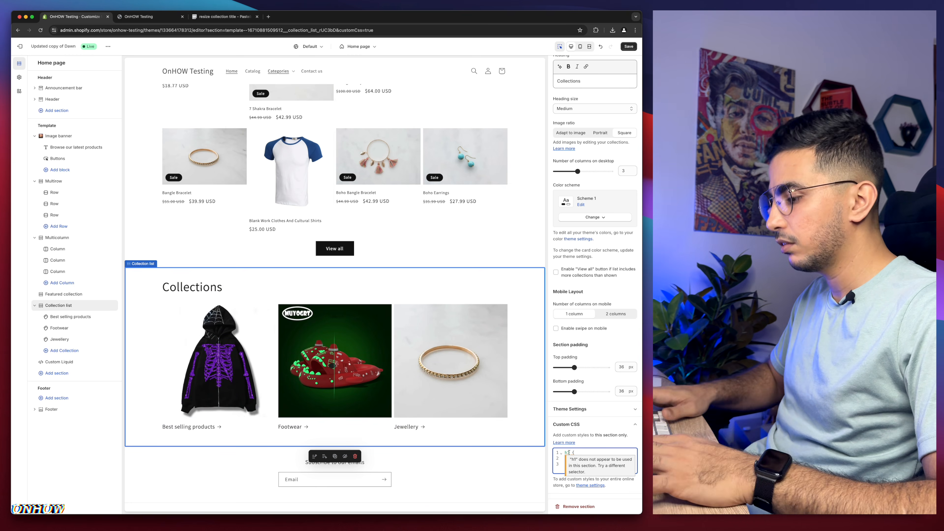
key("BackSpace")
type("2")
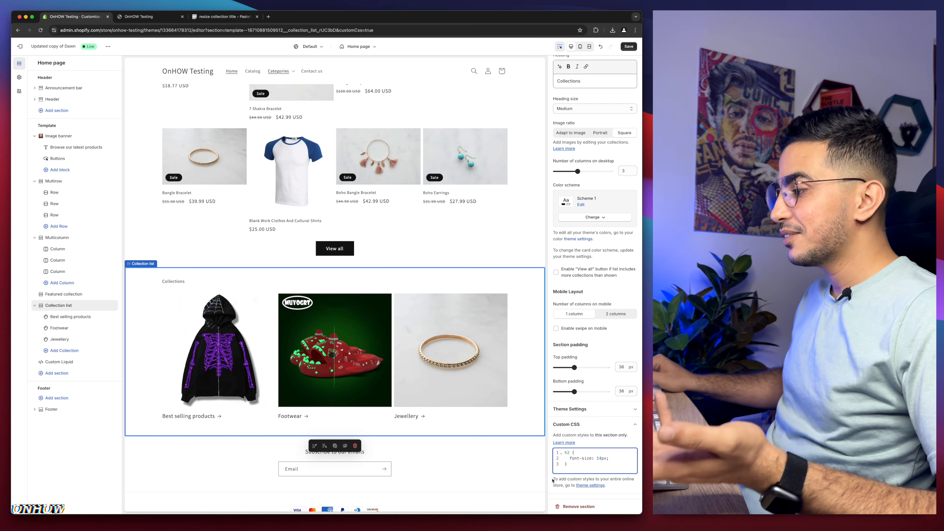
Set the font-size in the Collection list's custom CSS rule to 34px.
left_click(599, 458)
key("BackSpace")
type("3")
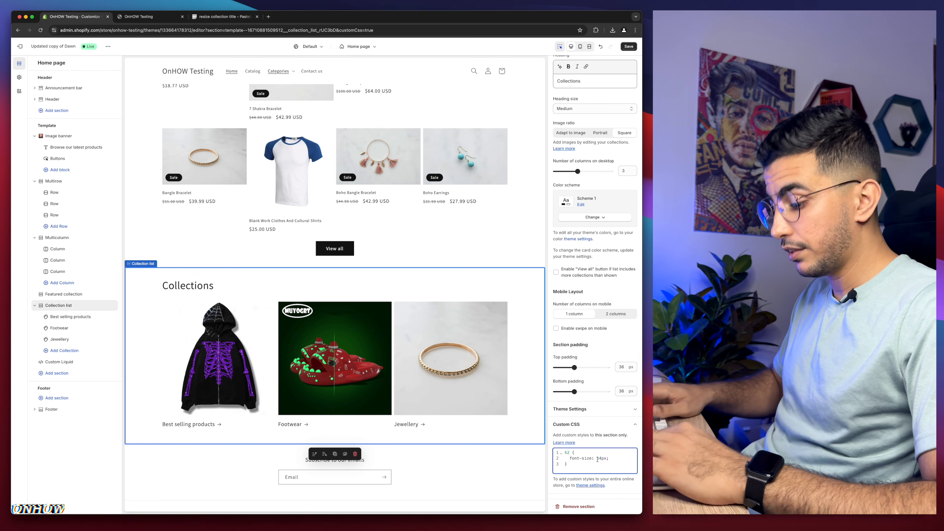
Try h3 and h4 as the selector of the Collection list's custom CSS rule, and delete the heading number again.
key("BackSpace")
type("3")
key("BackSpace")
type("4")
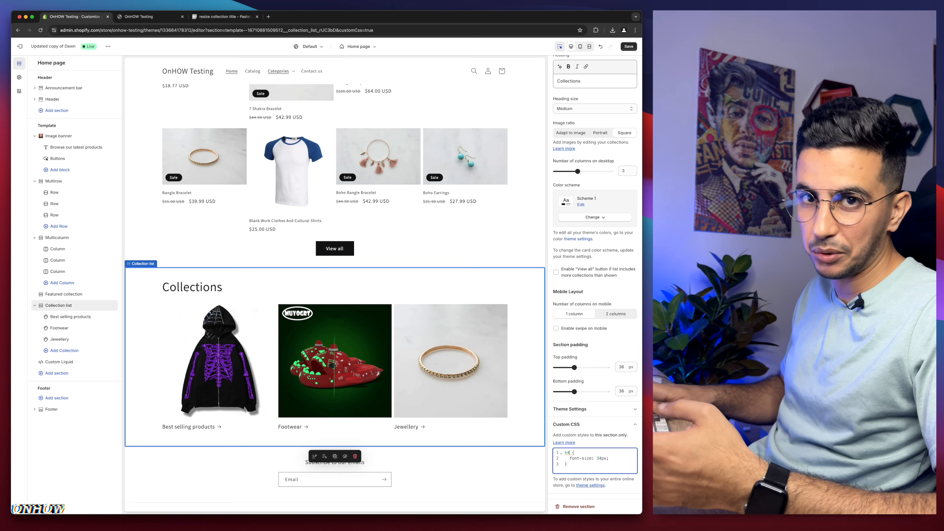
key("BackSpace")
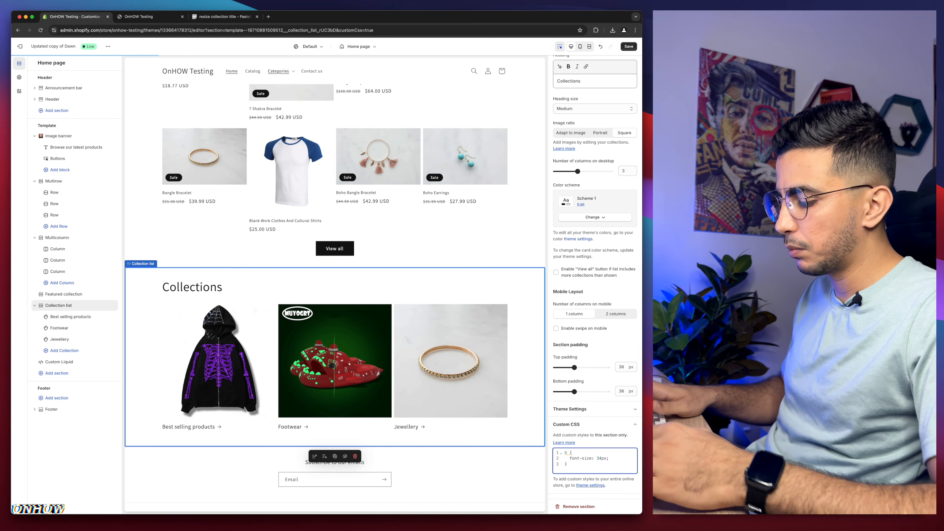